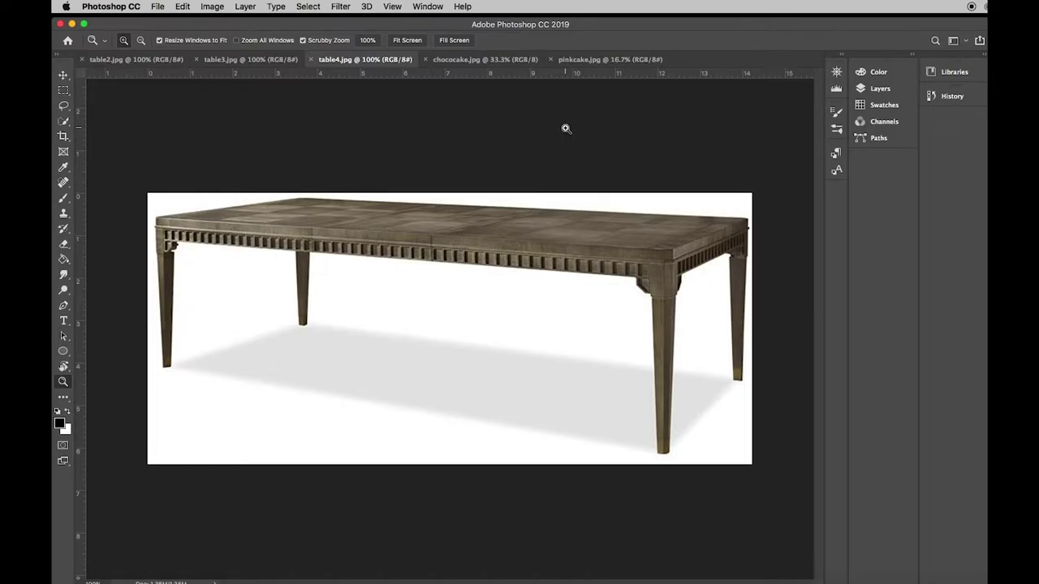
# Step: Look through the table2, table3, table4 and chococake photos, ending on pinkcake.jpg
pyautogui.click(148, 62)
pyautogui.click(272, 62)
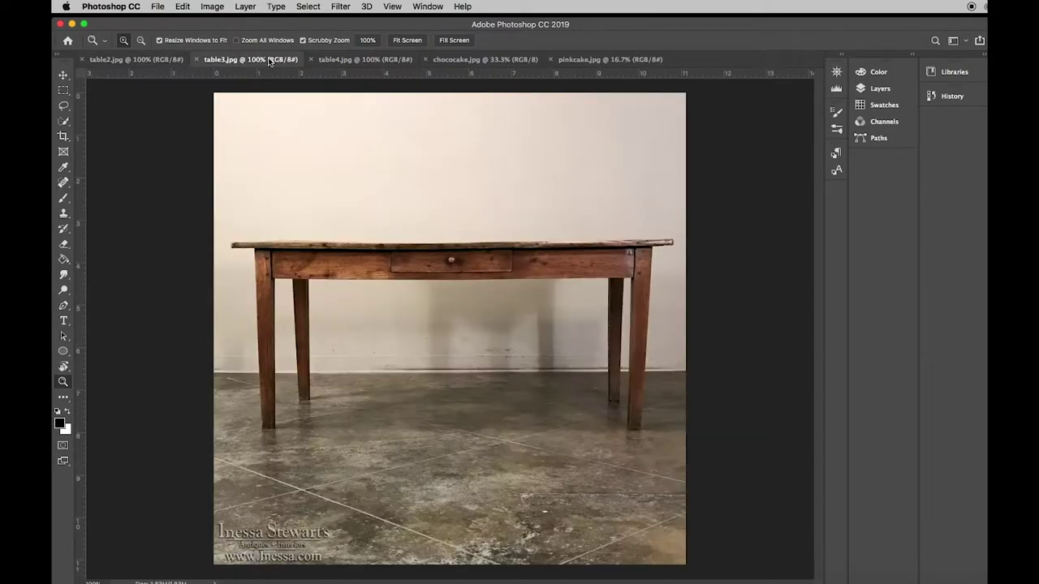
pyautogui.click(387, 61)
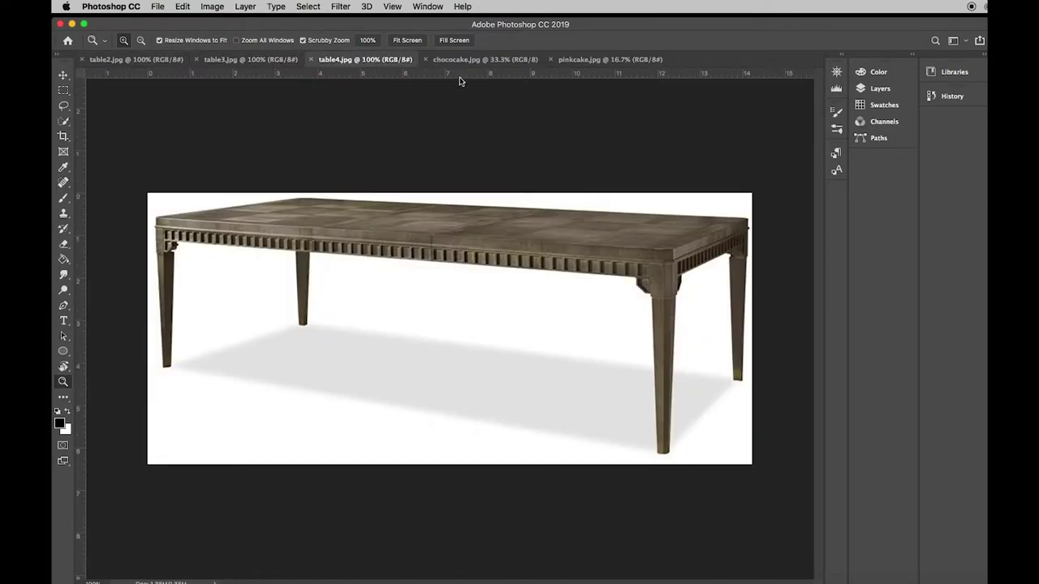
pyautogui.click(482, 59)
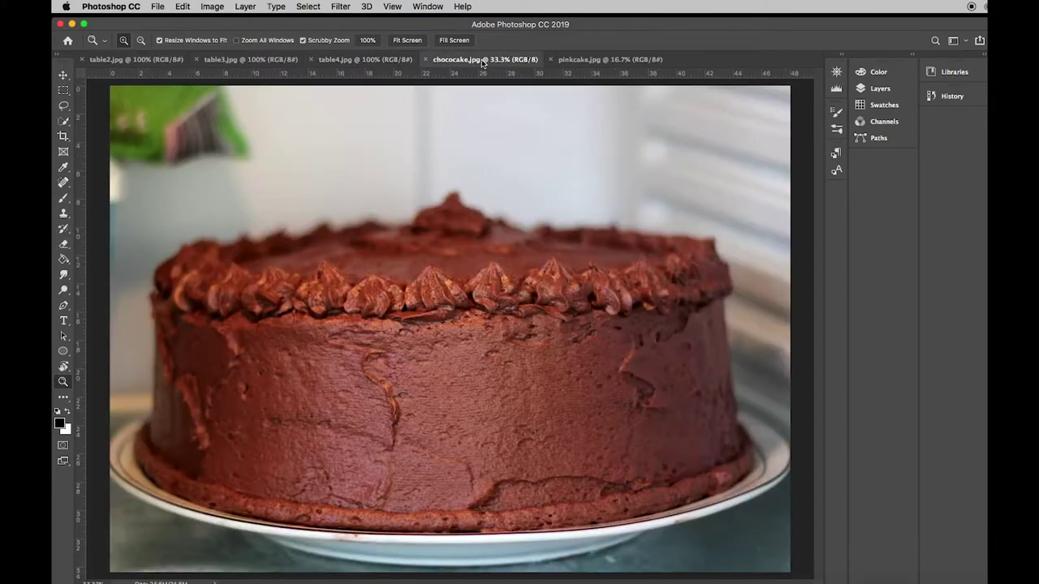
pyautogui.click(631, 62)
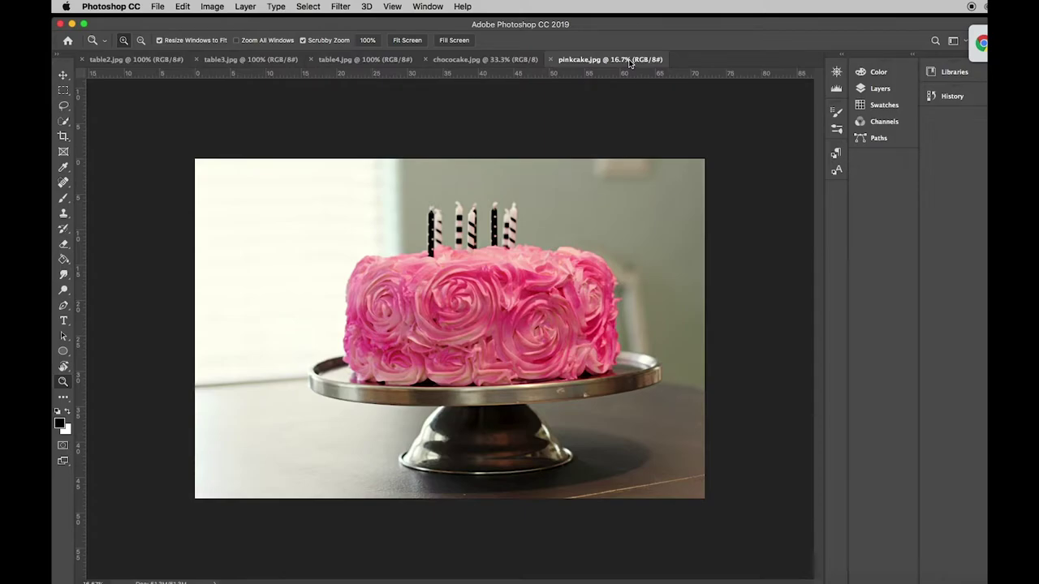
# Step: Create a new document from the Web Large 1920x1080 preset with Transparent background contents
pyautogui.click(157, 7)
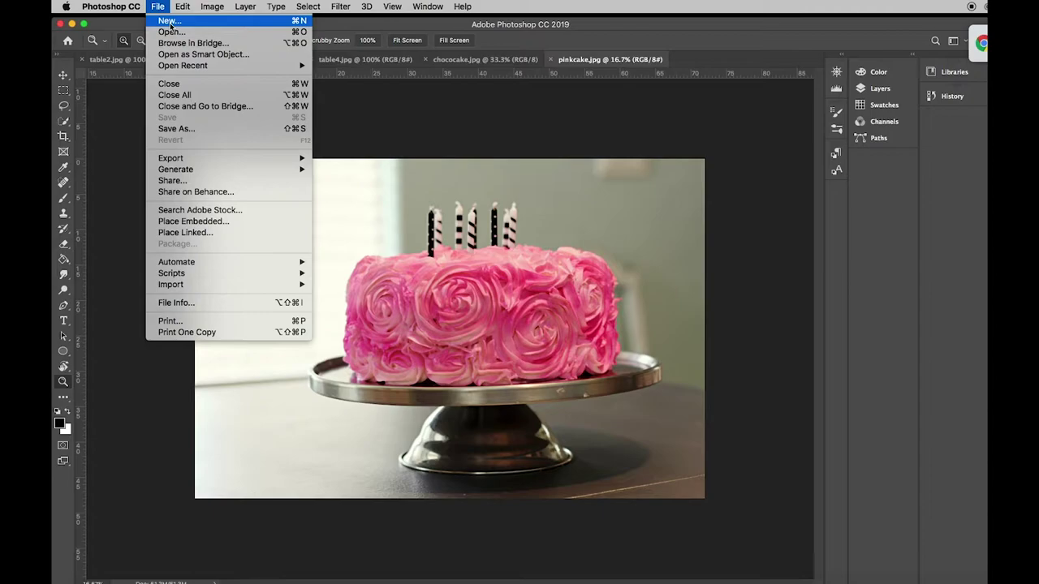
pyautogui.click(171, 24)
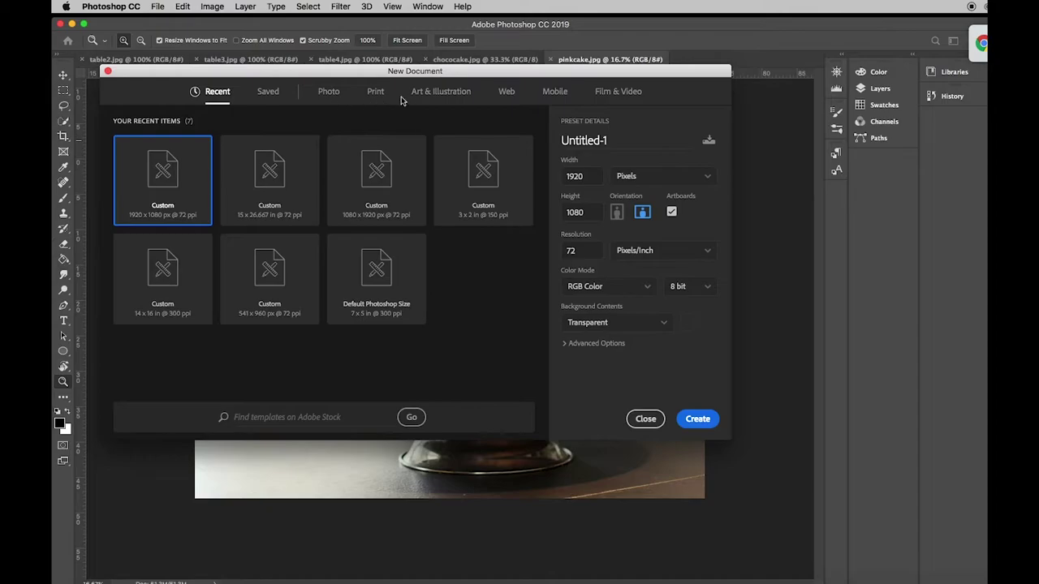
pyautogui.click(506, 94)
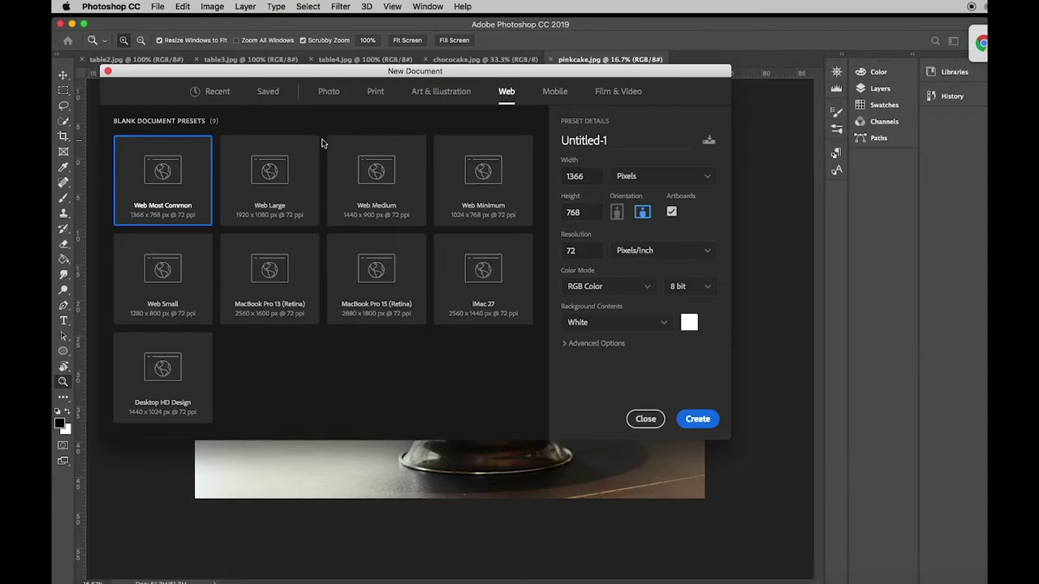
pyautogui.click(254, 210)
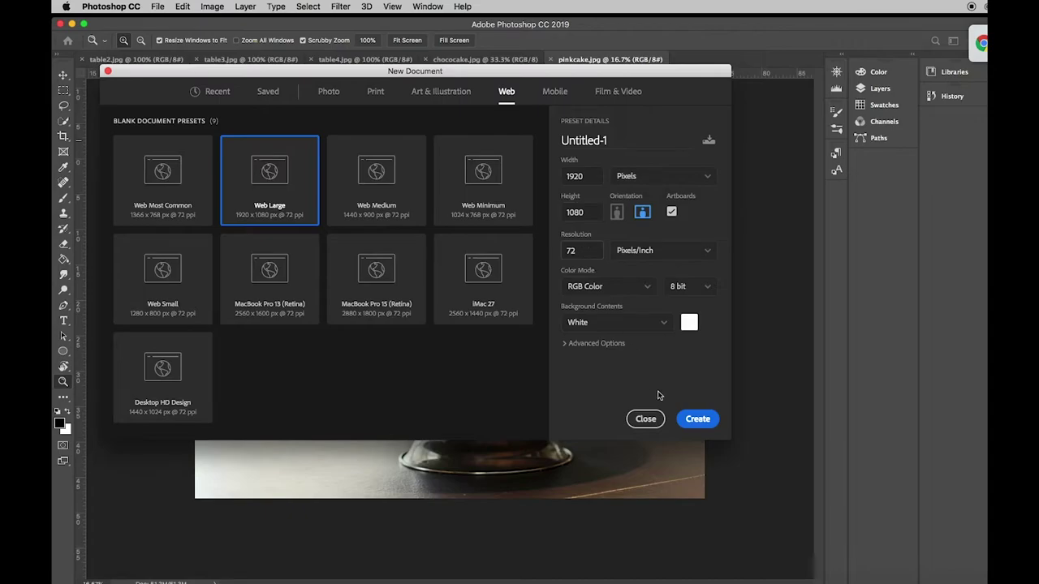
pyautogui.click(666, 325)
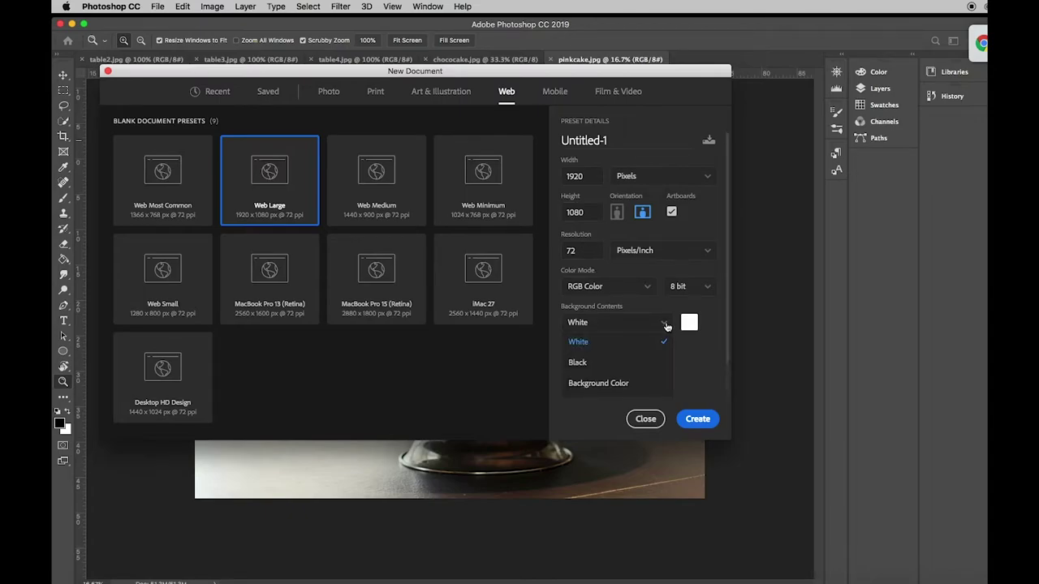
pyautogui.scroll(-2, 644, 338)
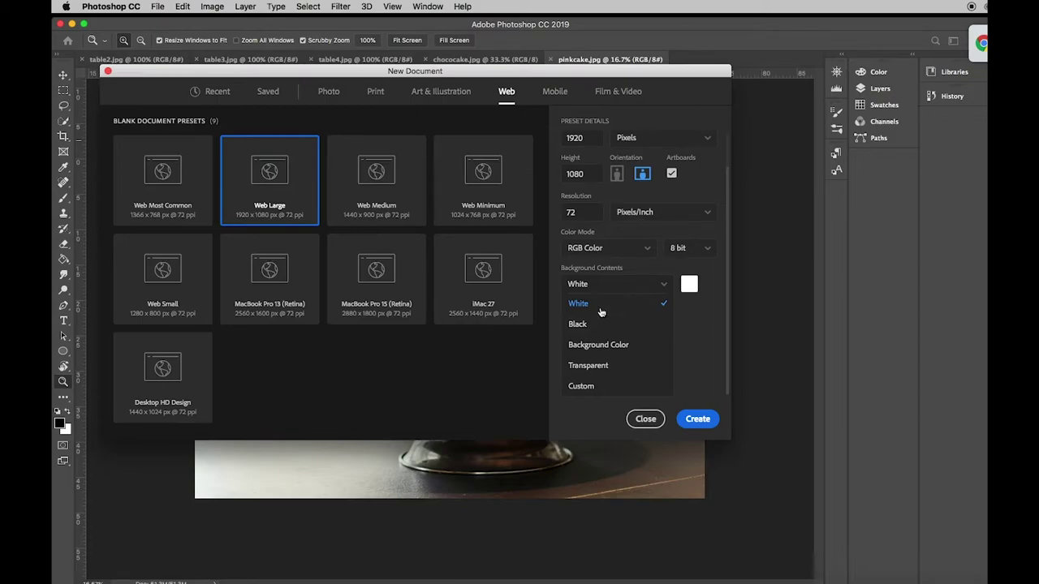
pyautogui.click(599, 367)
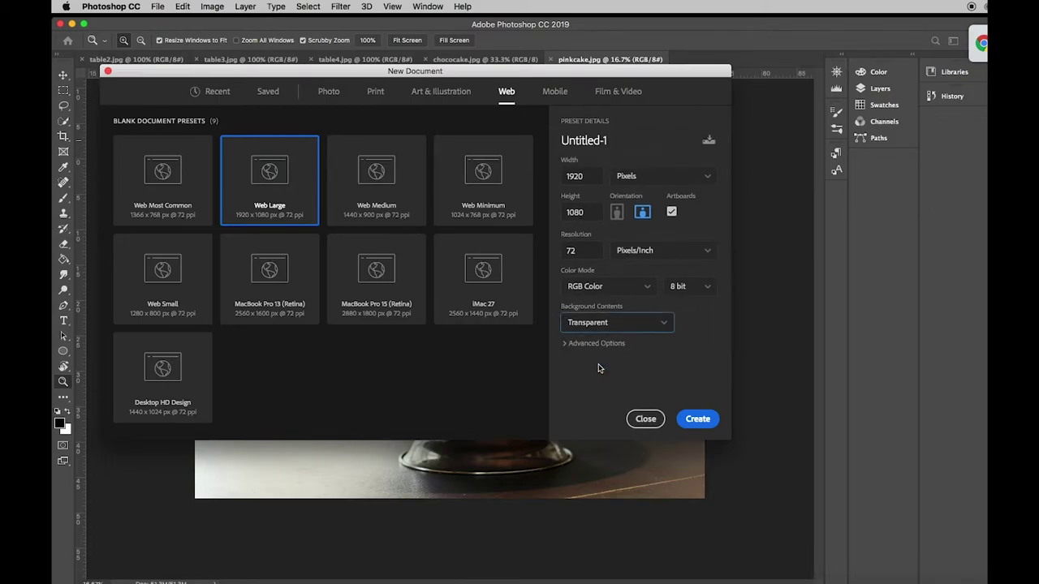
pyautogui.click(698, 419)
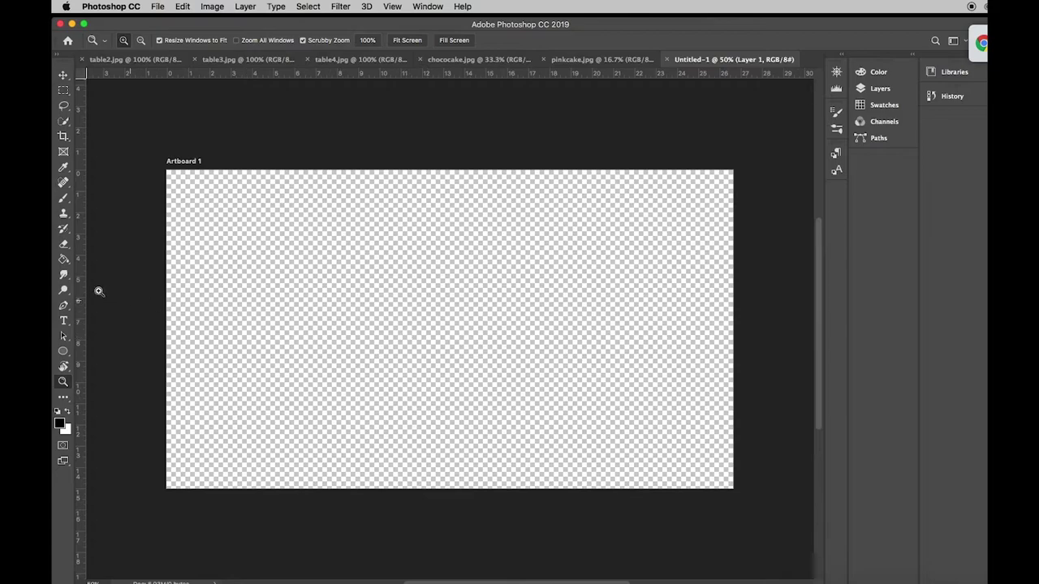
# Step: Use the Paint Bucket tool to fill Artboard 1 with solid black
pyautogui.click(64, 261)
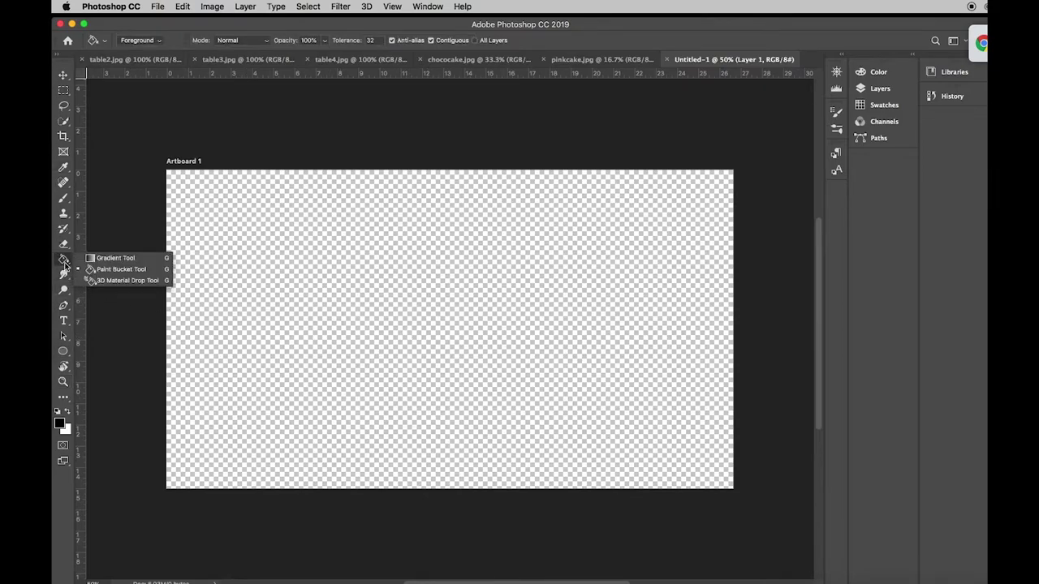
pyautogui.click(112, 259)
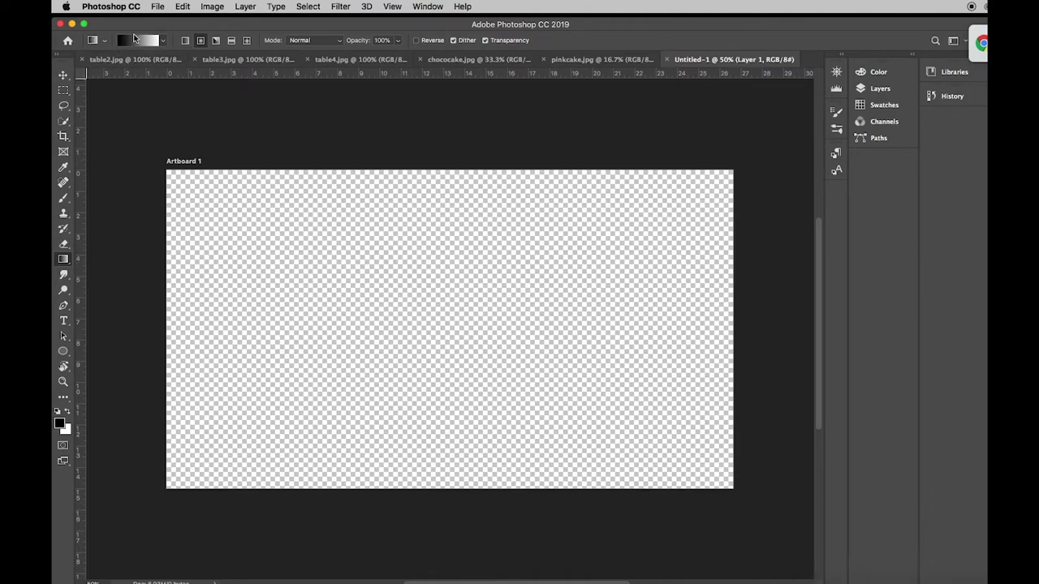
pyautogui.click(67, 262)
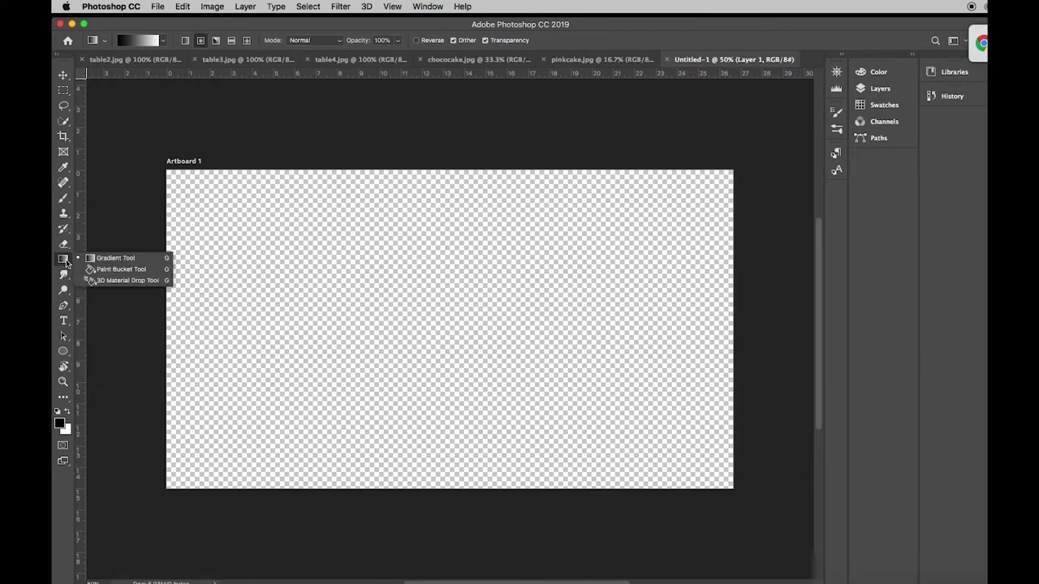
pyautogui.click(140, 271)
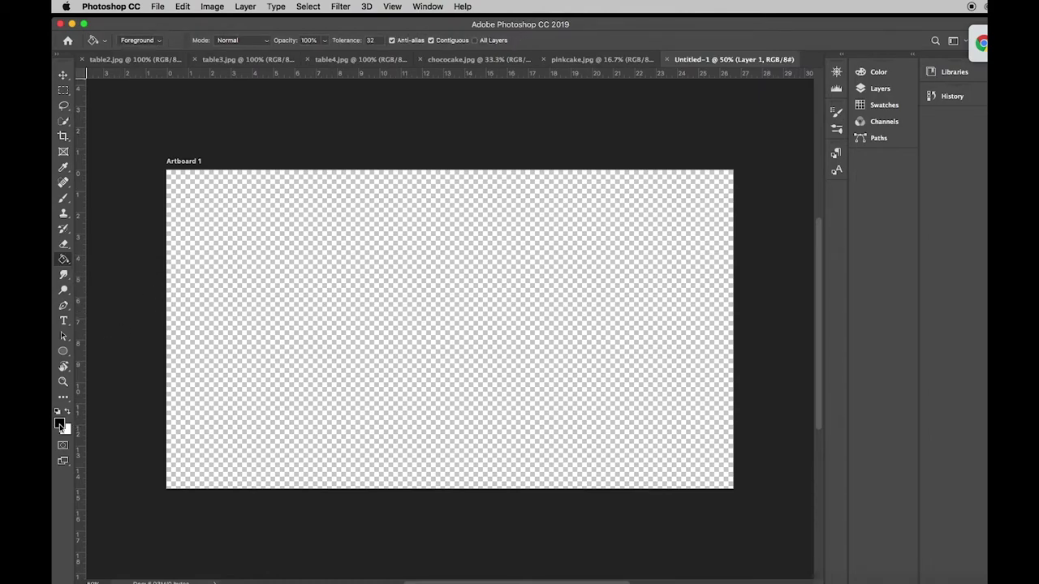
pyautogui.click(447, 341)
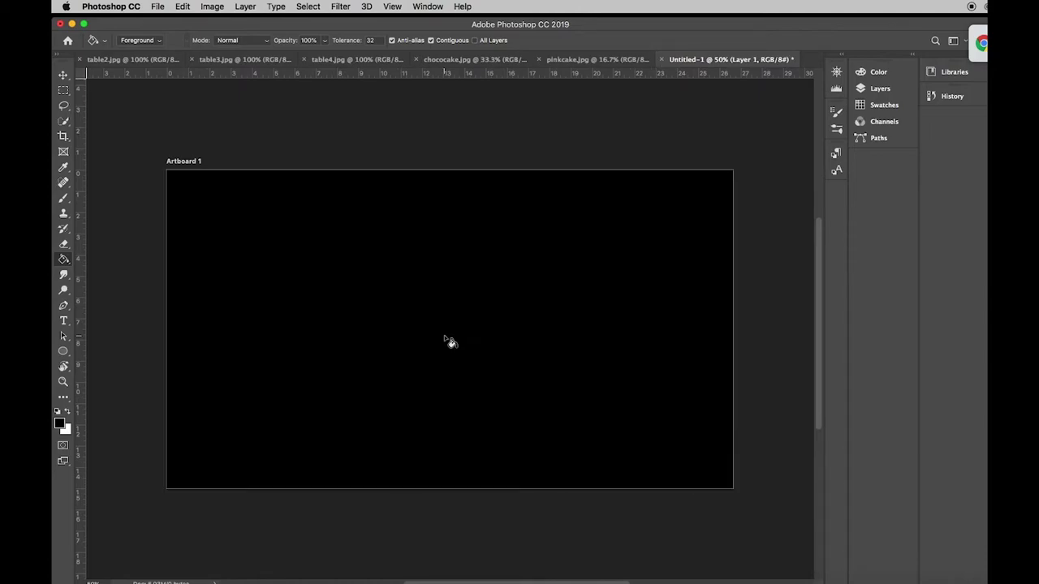
pyautogui.click(879, 90)
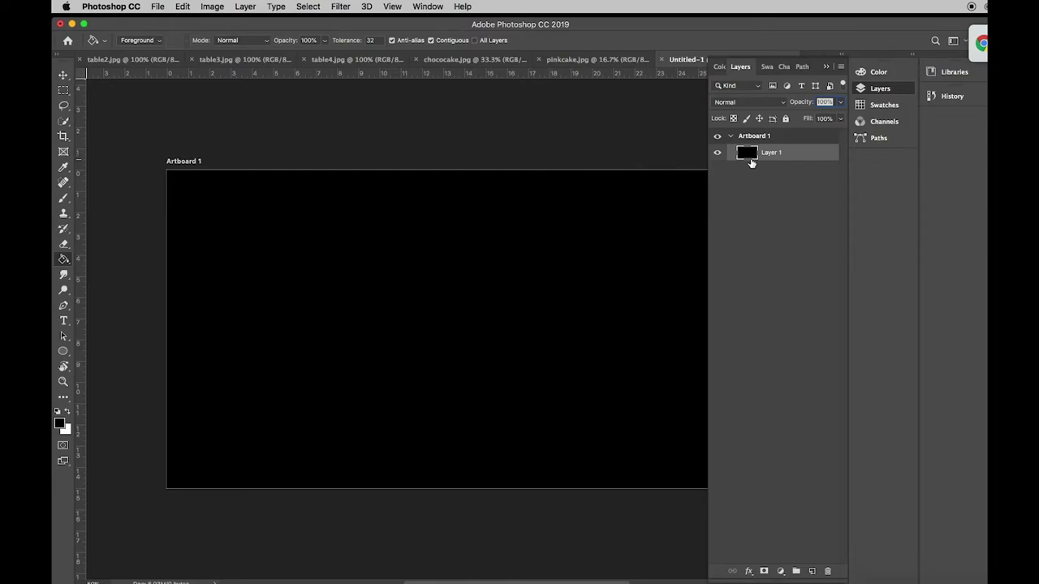
# Step: In table4.jpg, quick-select the tabletop, apron, right legs and middle front leg
pyautogui.click(351, 60)
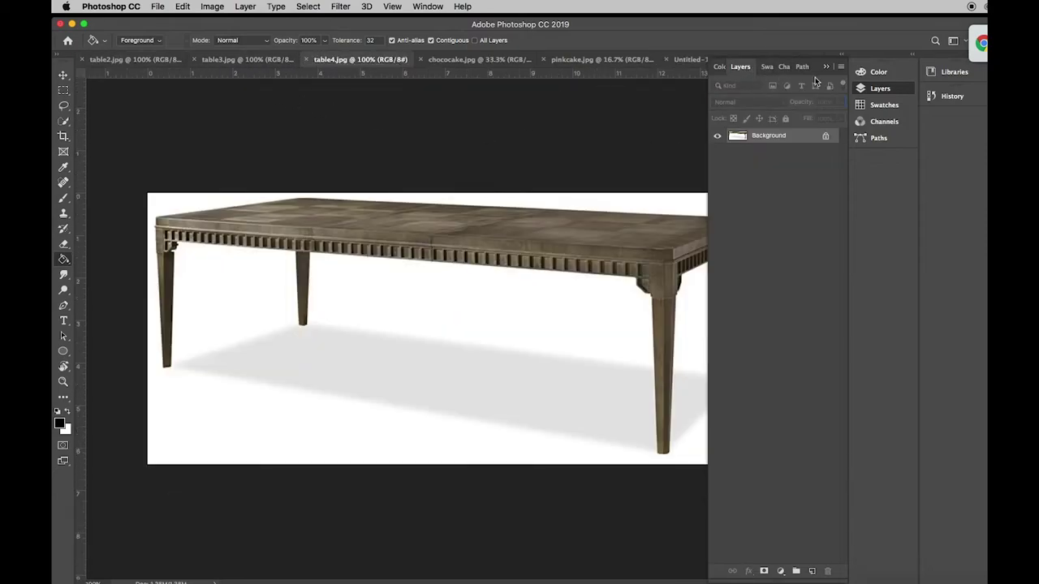
pyautogui.click(827, 67)
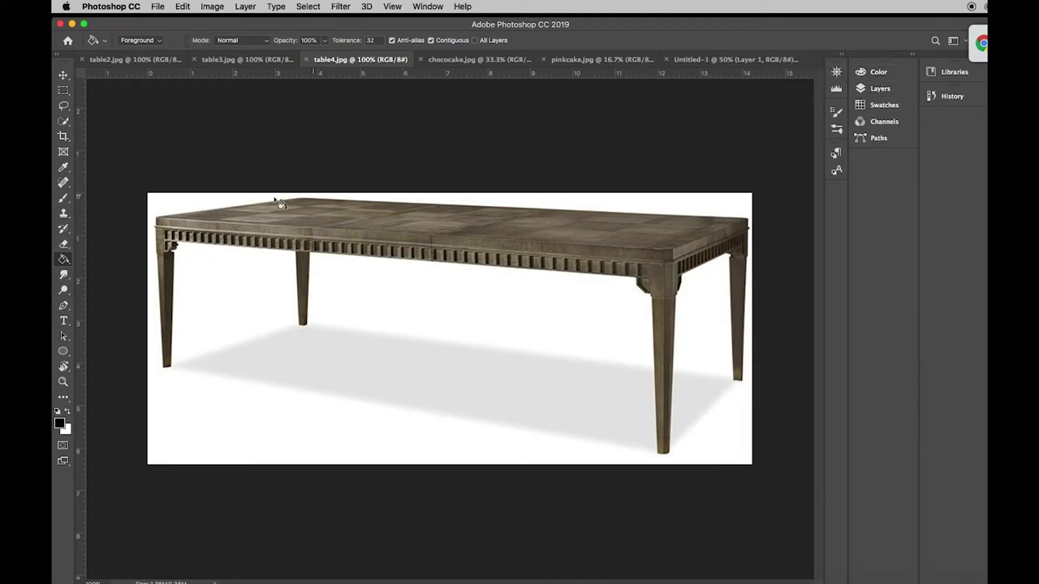
pyautogui.click(68, 126)
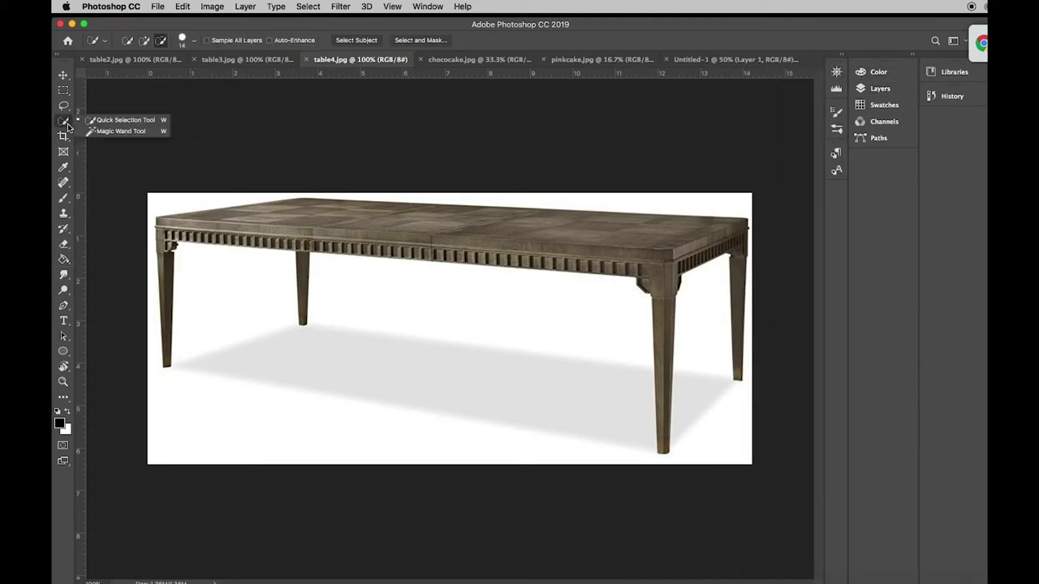
pyautogui.click(132, 43)
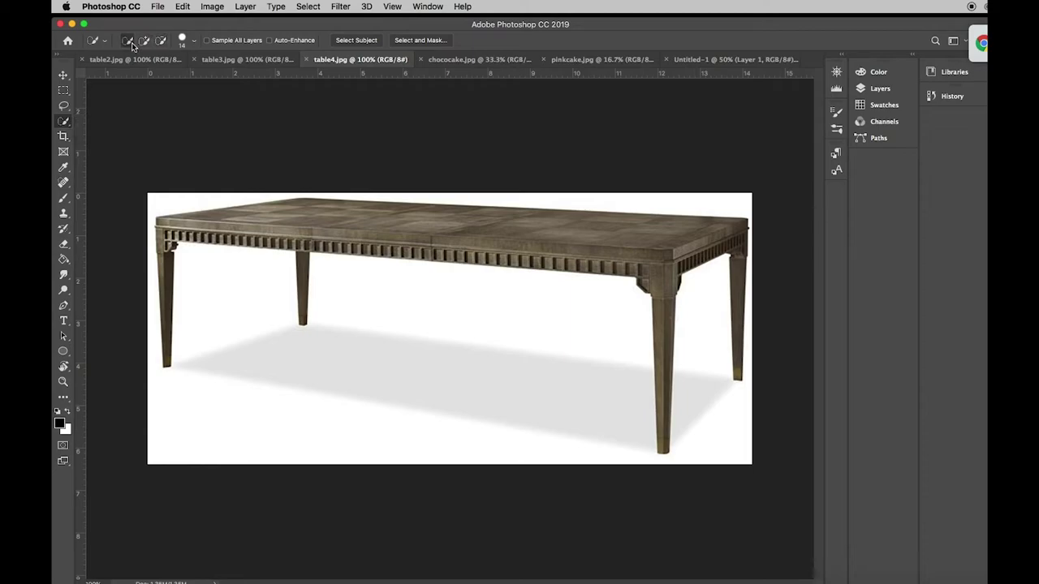
pyautogui.moveTo(678, 238)
pyautogui.mouseDown()
pyautogui.moveTo(172, 232)
pyautogui.moveTo(166, 269)
pyautogui.mouseUp()
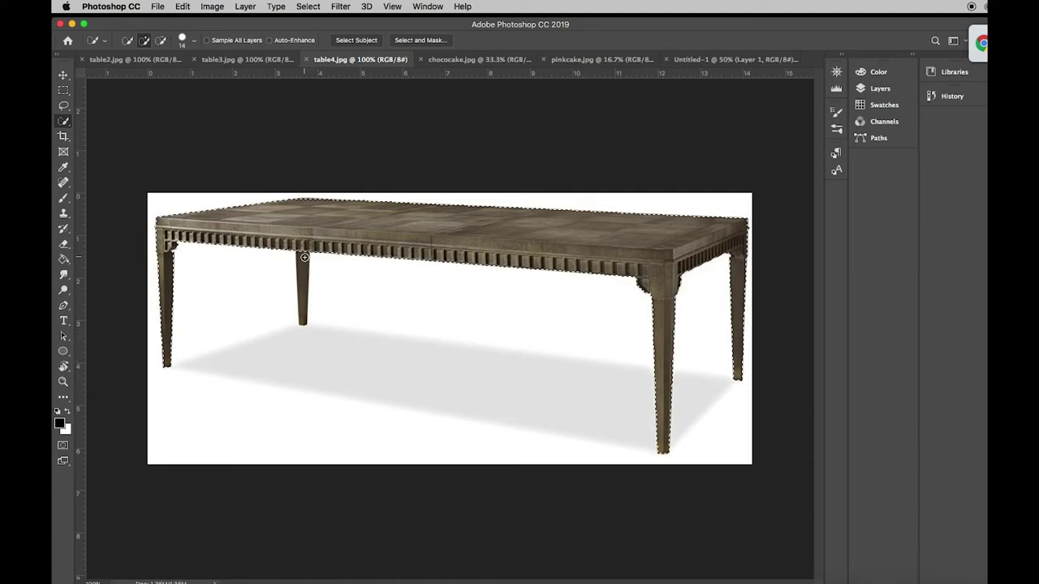
pyautogui.moveTo(304, 256); pyautogui.dragTo(302, 321)
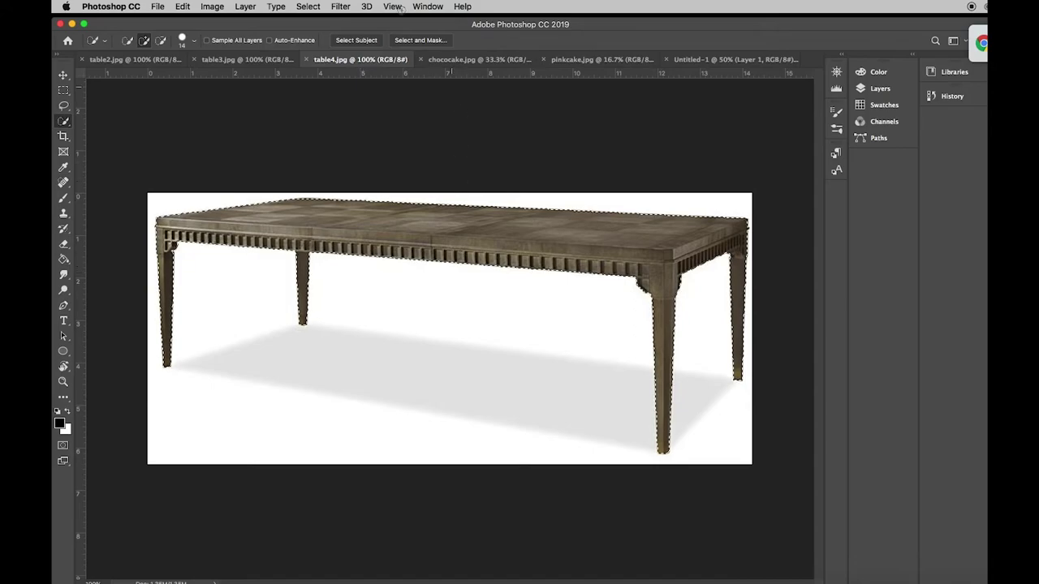
pyautogui.click(186, 6)
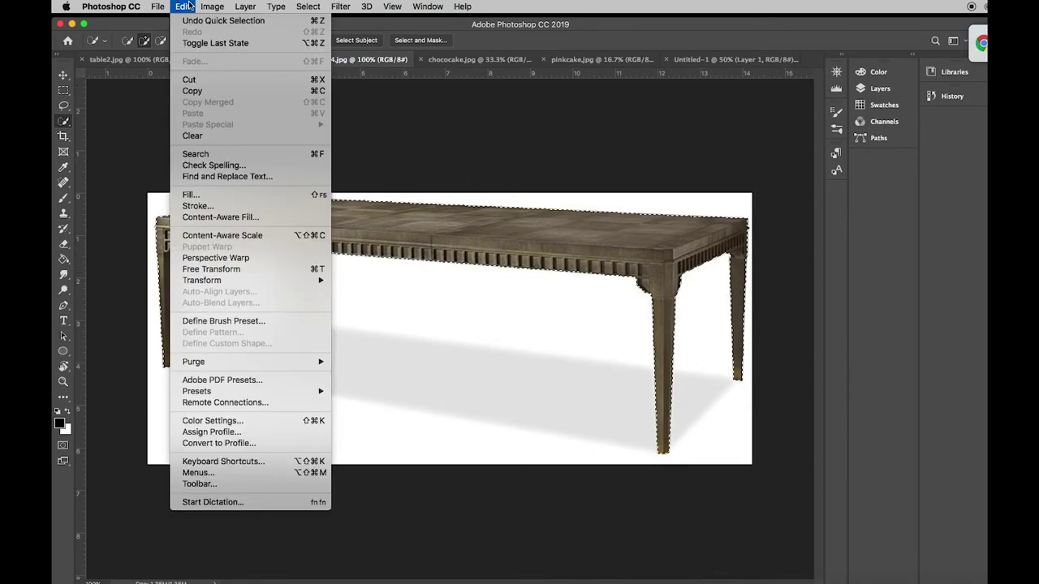
# Step: Copy the selected table and paste it into the black Untitled-1 document
pyautogui.click(193, 91)
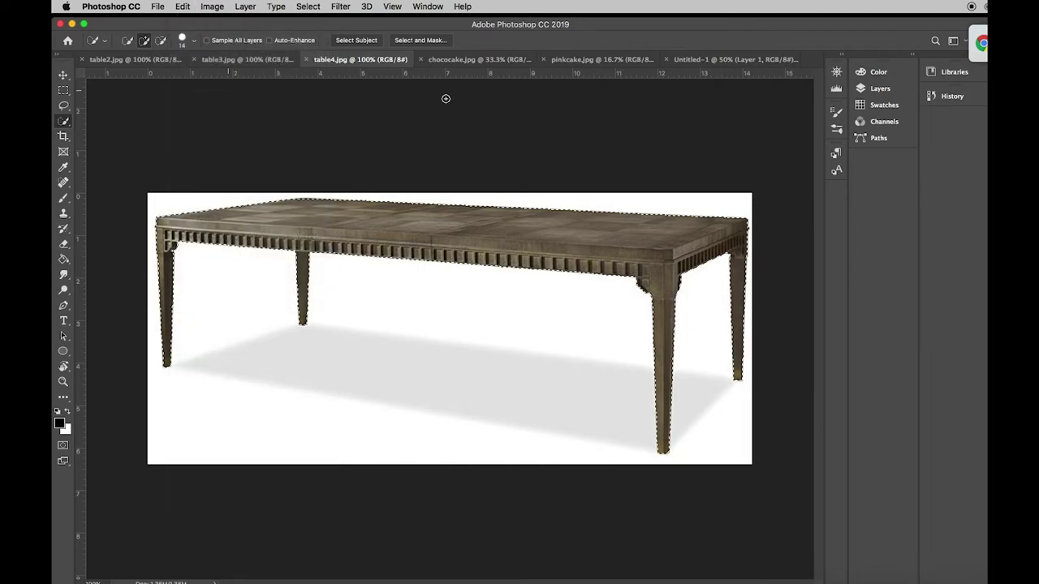
pyautogui.click(725, 62)
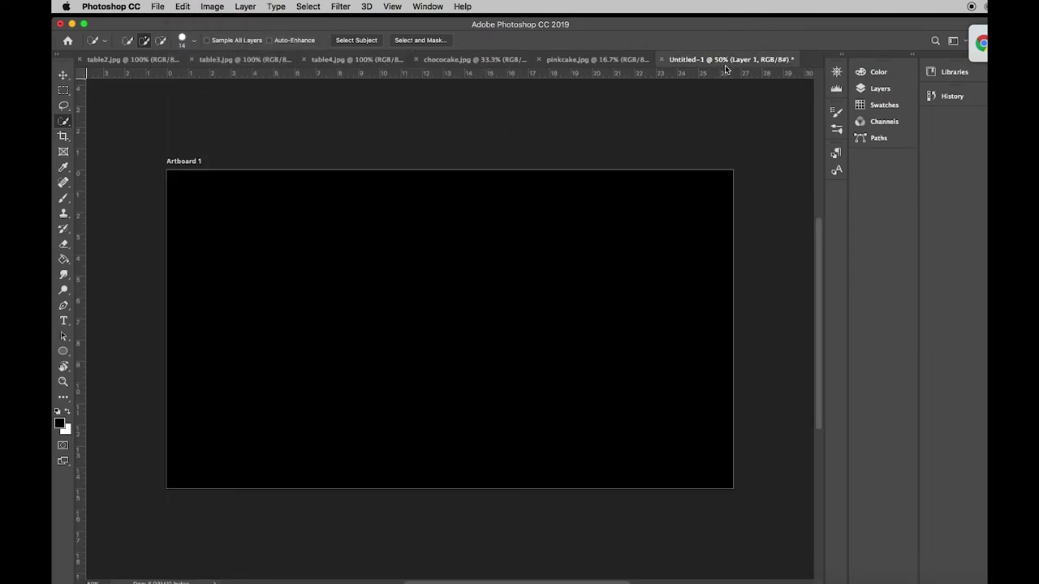
pyautogui.click(185, 7)
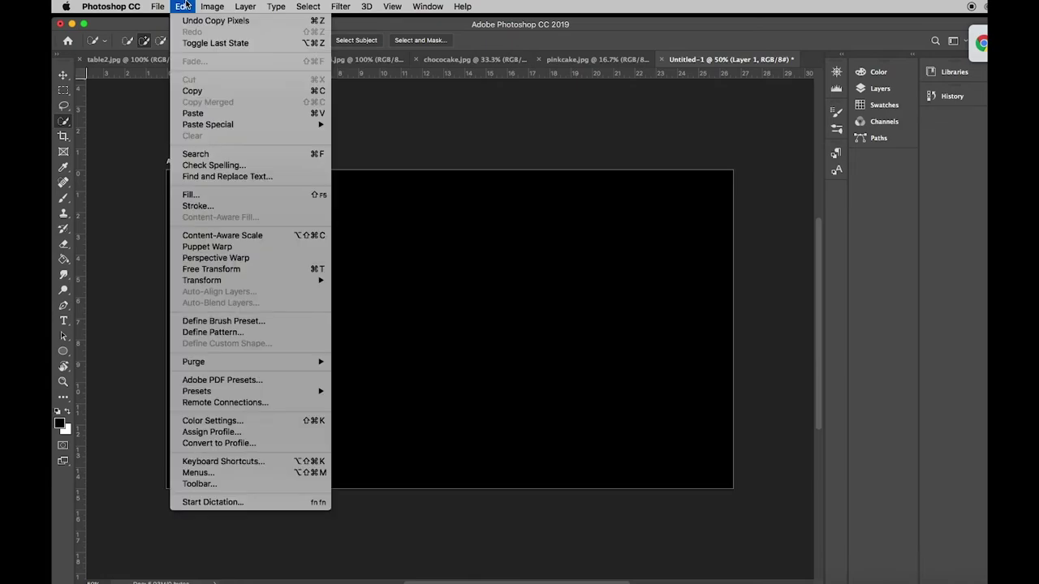
pyautogui.click(193, 115)
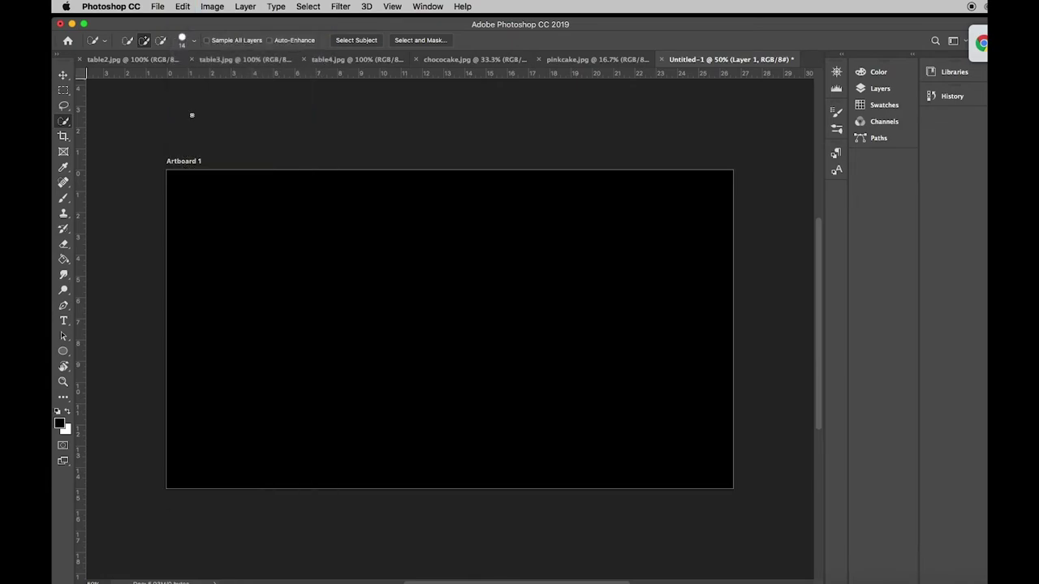
# Step: Stack the table layer above the black Layer 1 and move the table lower on the artboard
pyautogui.click(880, 89)
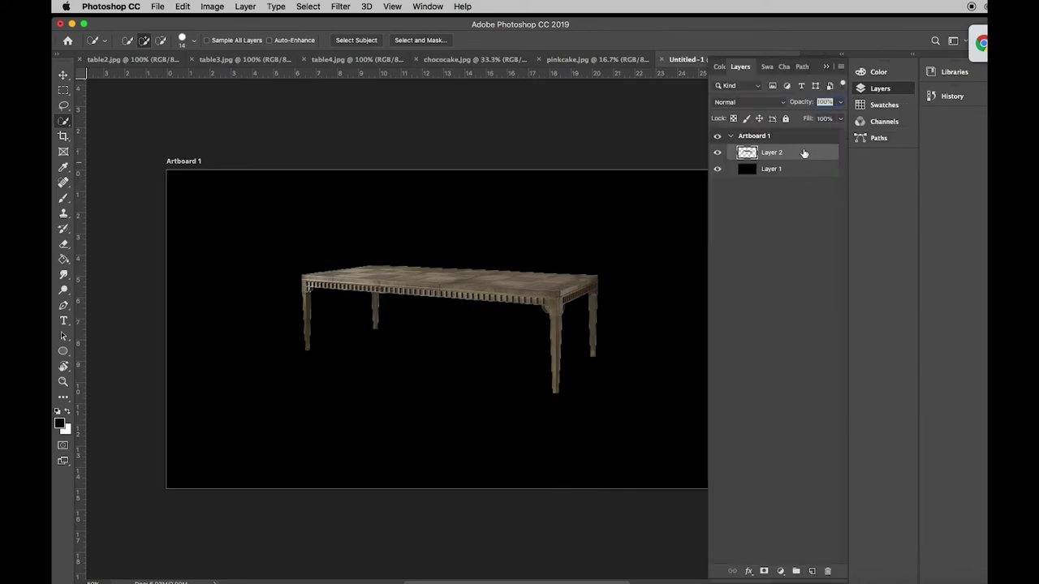
pyautogui.moveTo(802, 152); pyautogui.dragTo(800, 176)
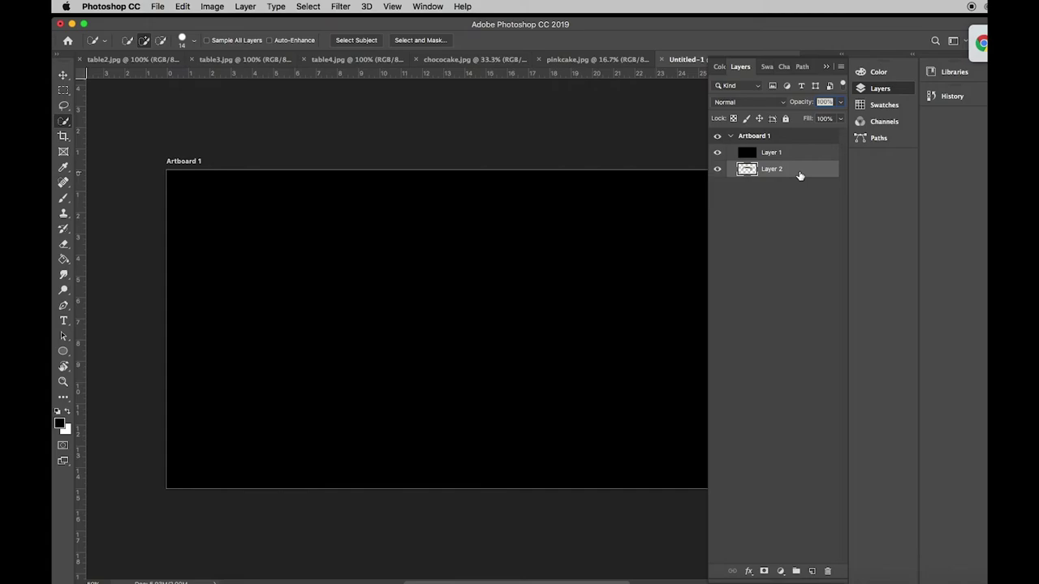
pyautogui.click(718, 153)
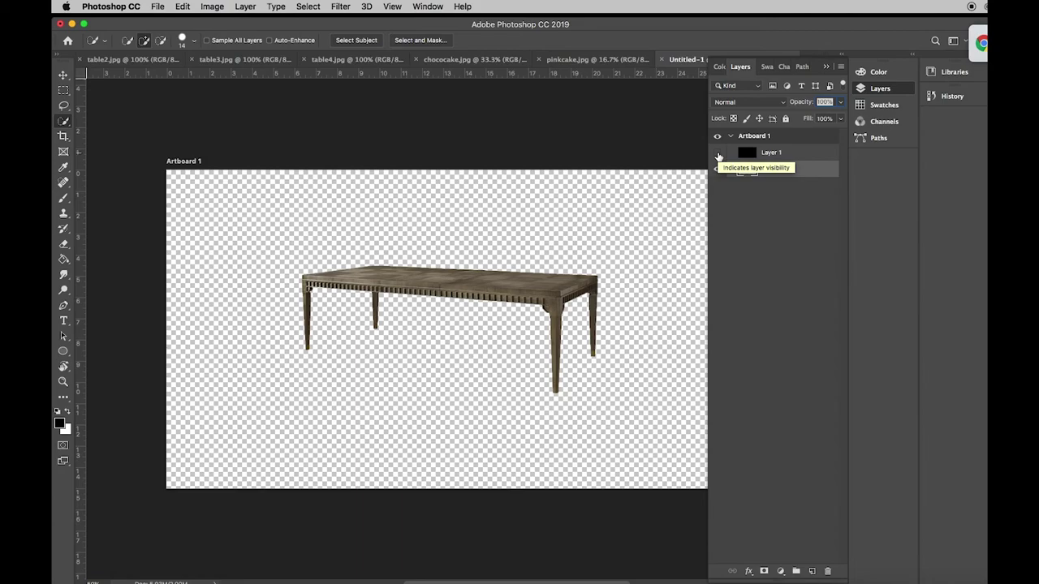
pyautogui.click(718, 153)
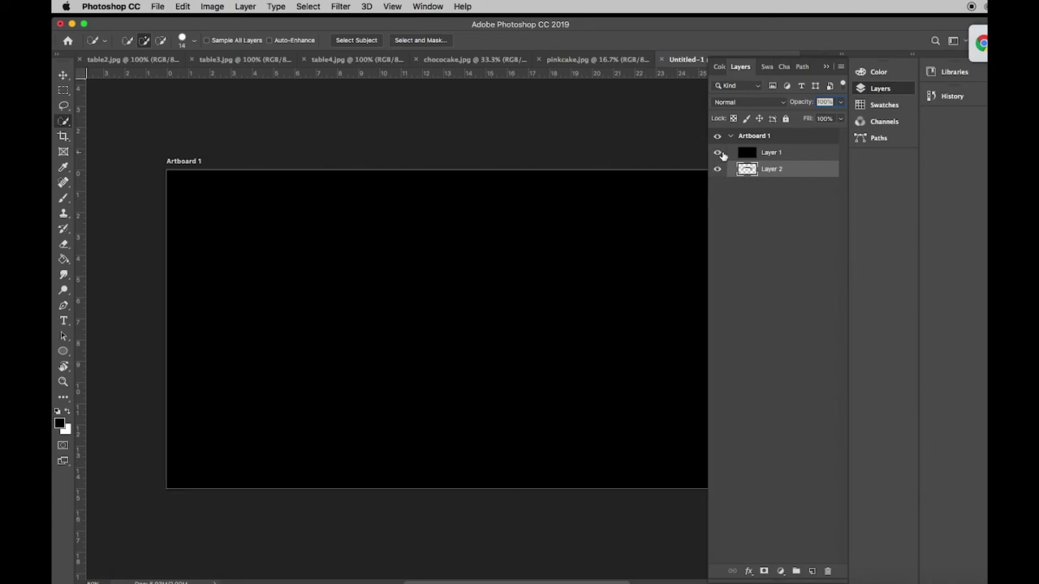
pyautogui.moveTo(788, 153); pyautogui.dragTo(788, 179)
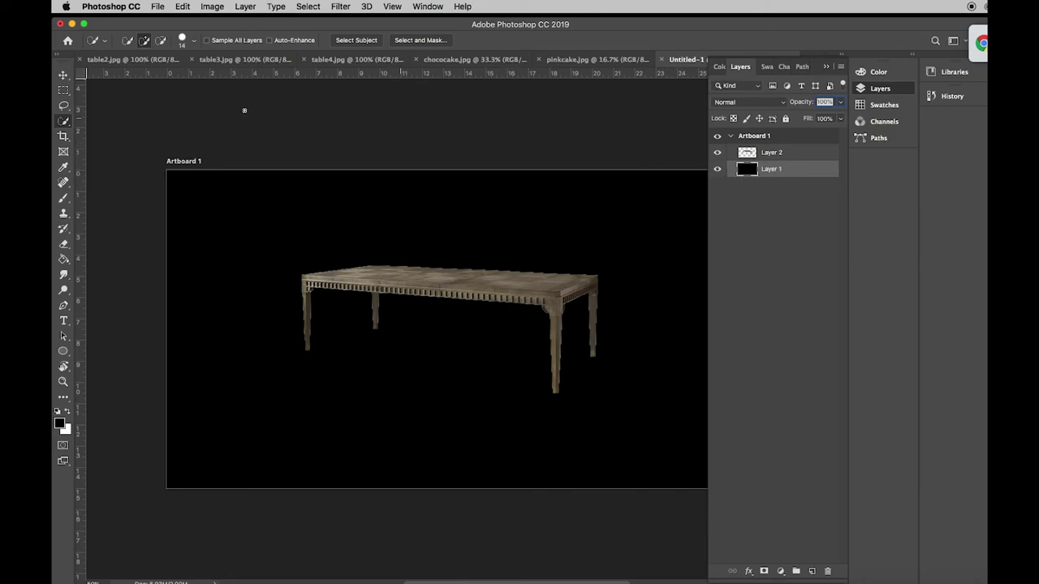
pyautogui.click(64, 76)
pyautogui.moveTo(480, 276); pyautogui.dragTo(506, 333)
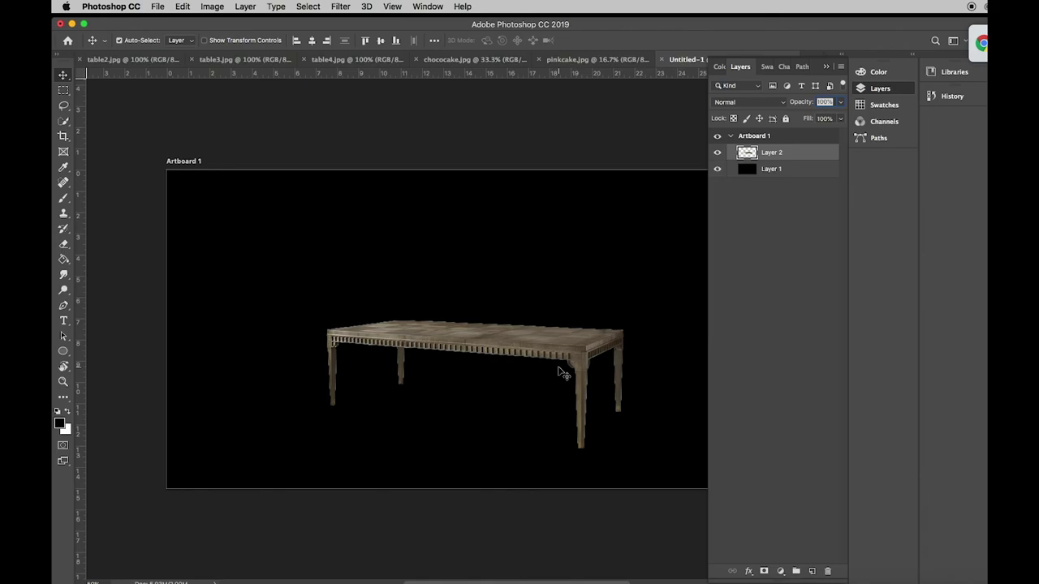
# Step: Erase a test stroke across the tabletop, then undo the eraser stroke
pyautogui.hscroll(5, 561, 366)
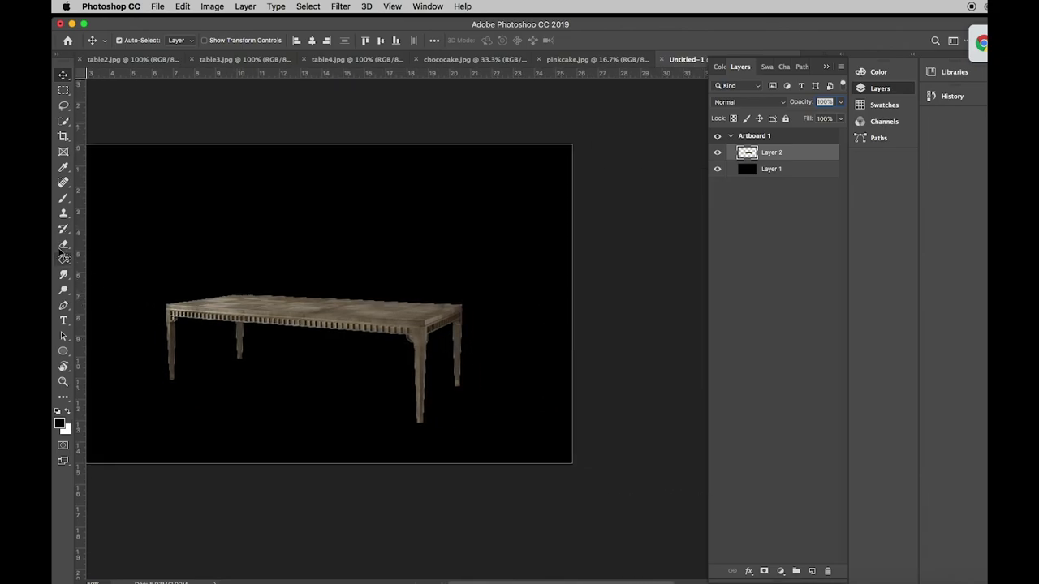
pyautogui.scroll(-2, 193, 313)
pyautogui.click(60, 250)
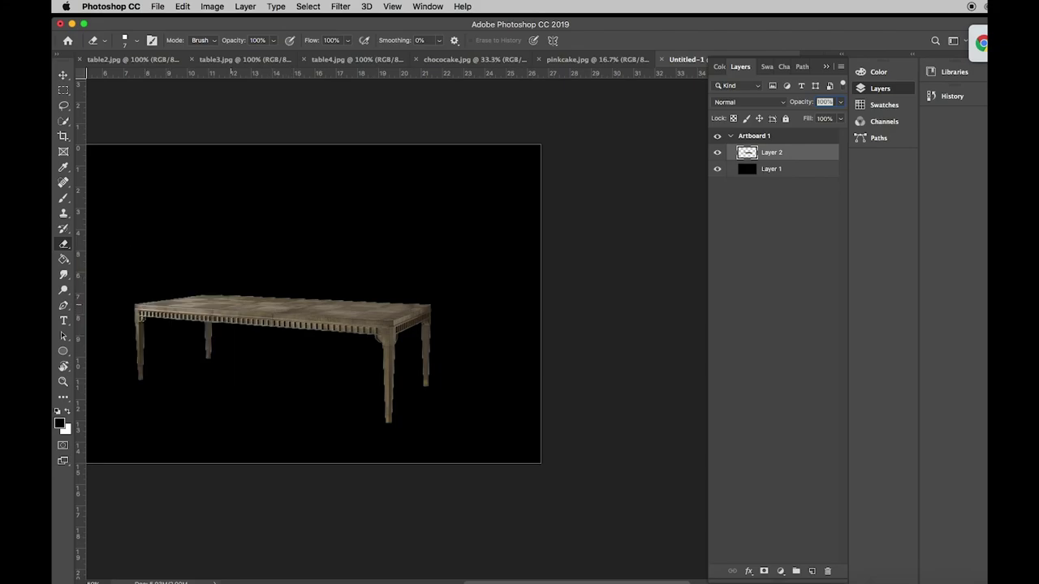
pyautogui.moveTo(231, 305); pyautogui.dragTo(414, 326)
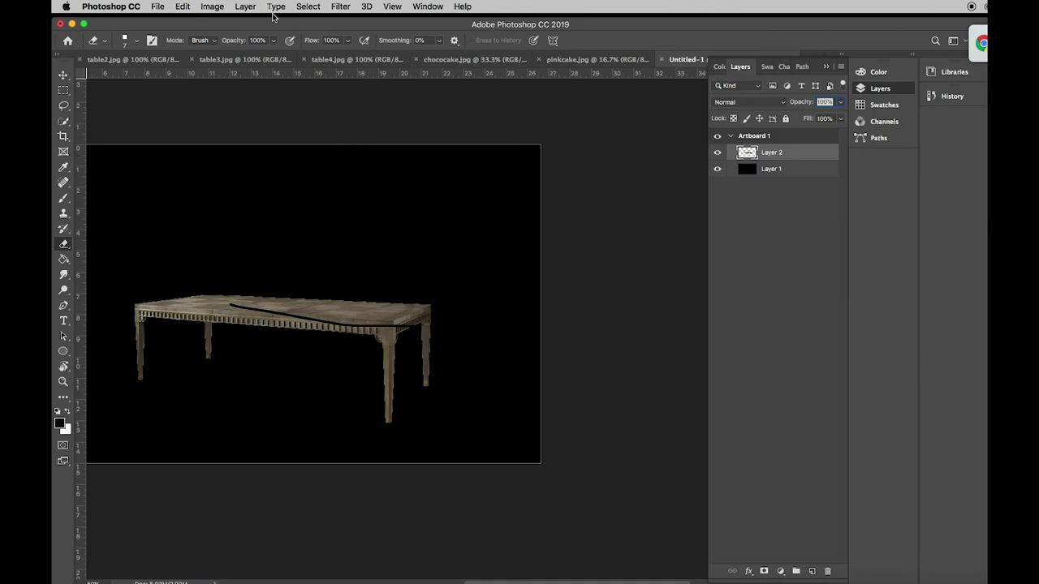
pyautogui.click(185, 7)
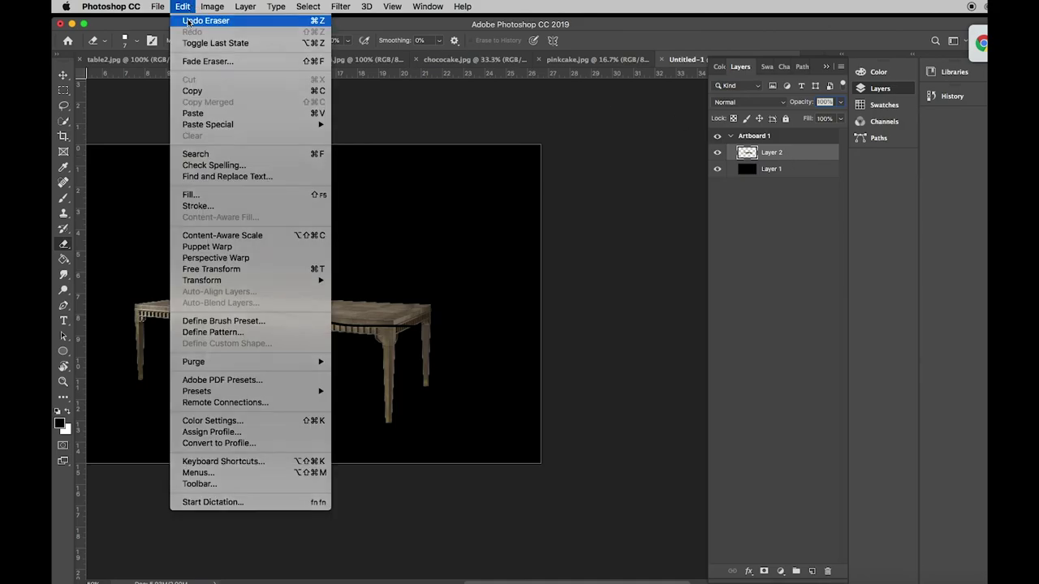
pyautogui.click(189, 21)
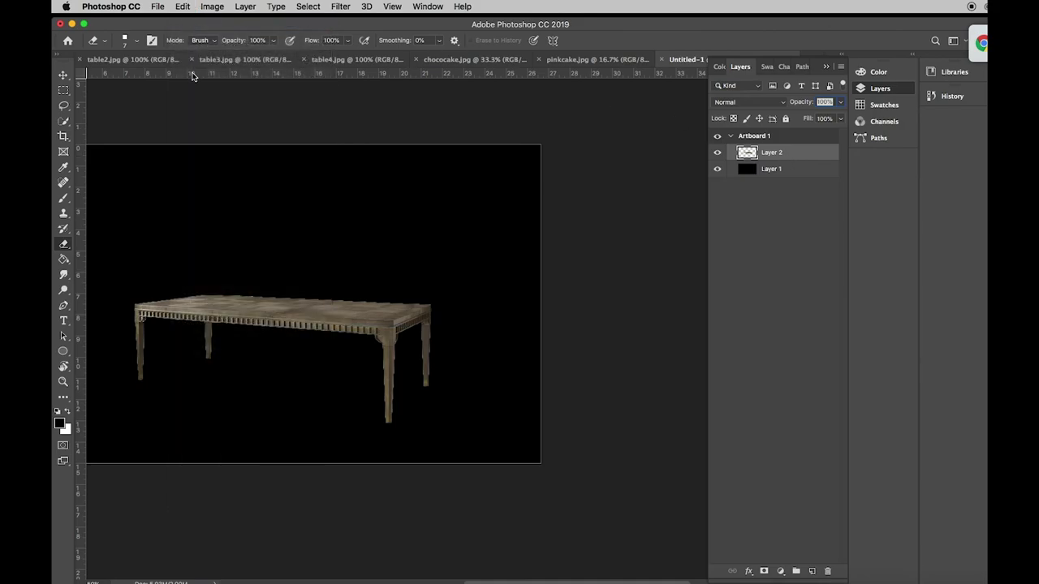